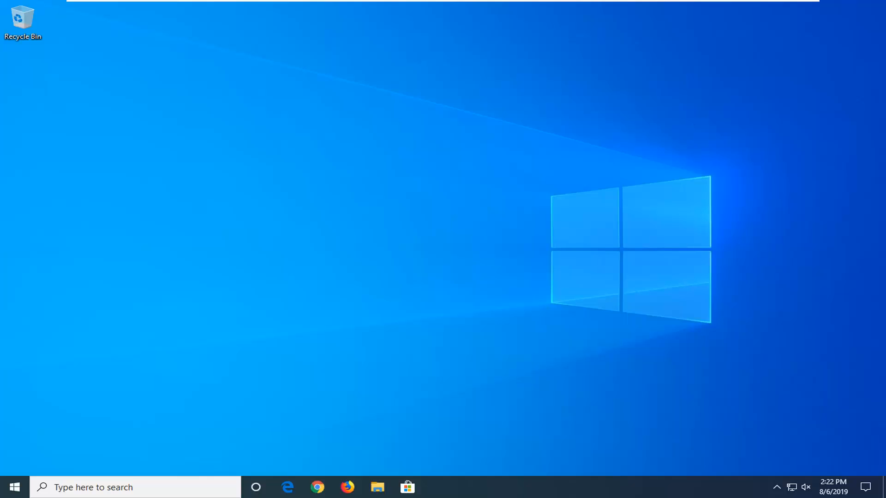
# Step: Open the Local Group Policy Editor, enlarge its window and widen the tree pane until the folder names are fully readable
pyautogui.click(14, 490)
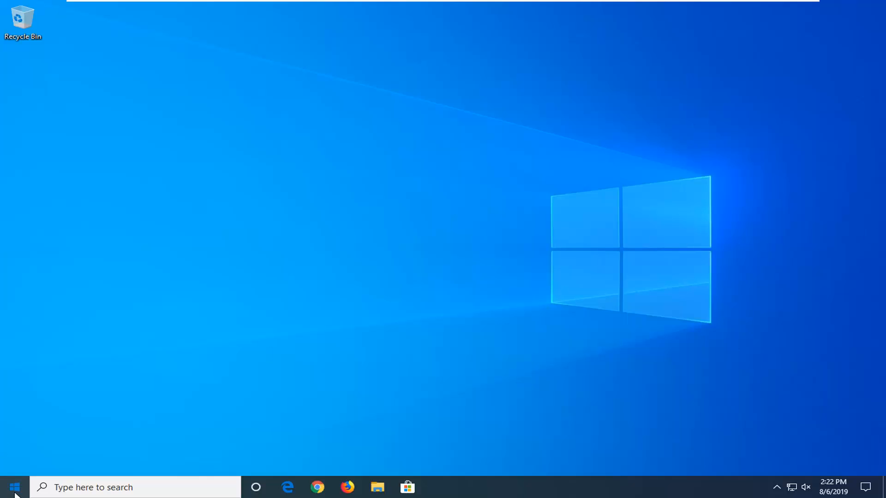
pyautogui.write('group')
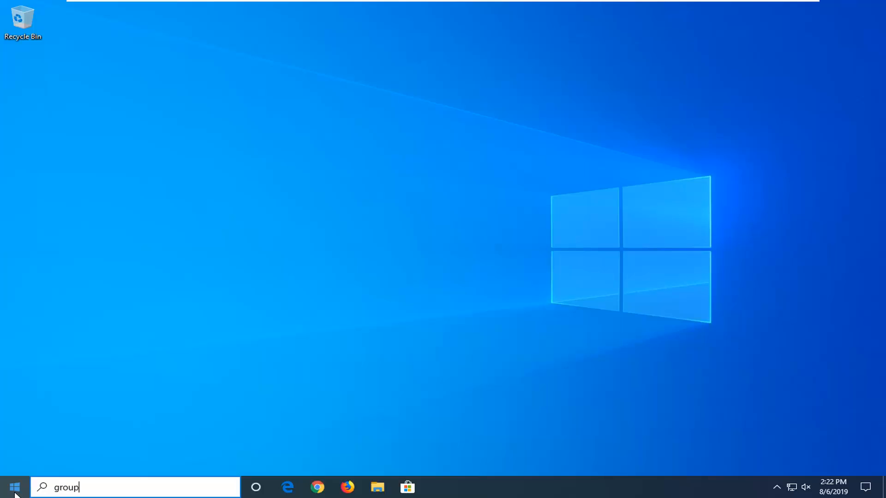
pyautogui.write(' policy')
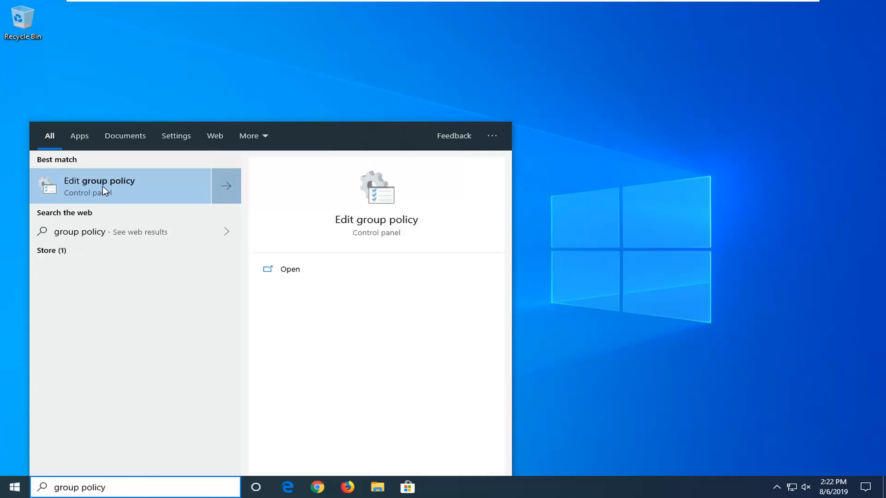
pyautogui.click(103, 186)
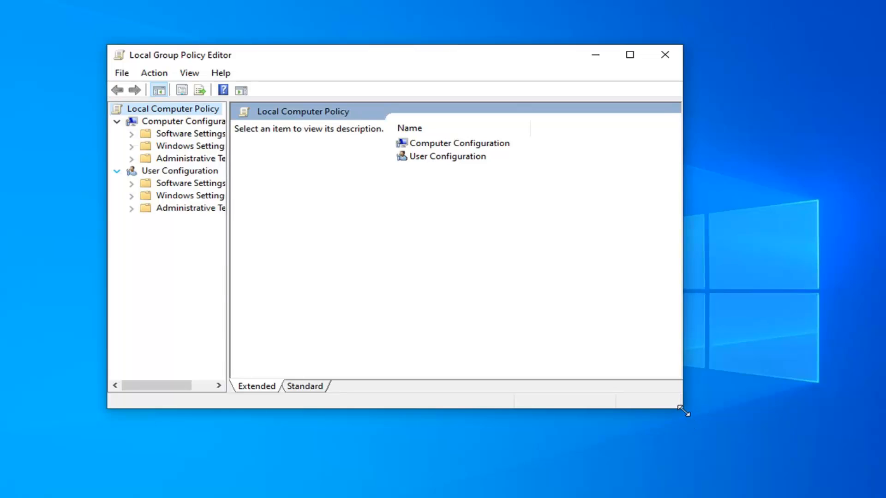
pyautogui.moveTo(683, 411); pyautogui.dragTo(793, 464)
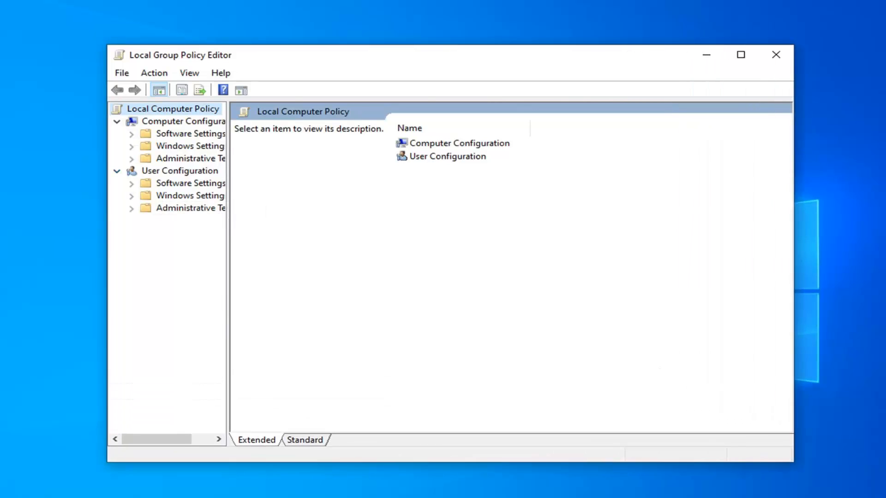
pyautogui.moveTo(228, 218); pyautogui.dragTo(297, 220)
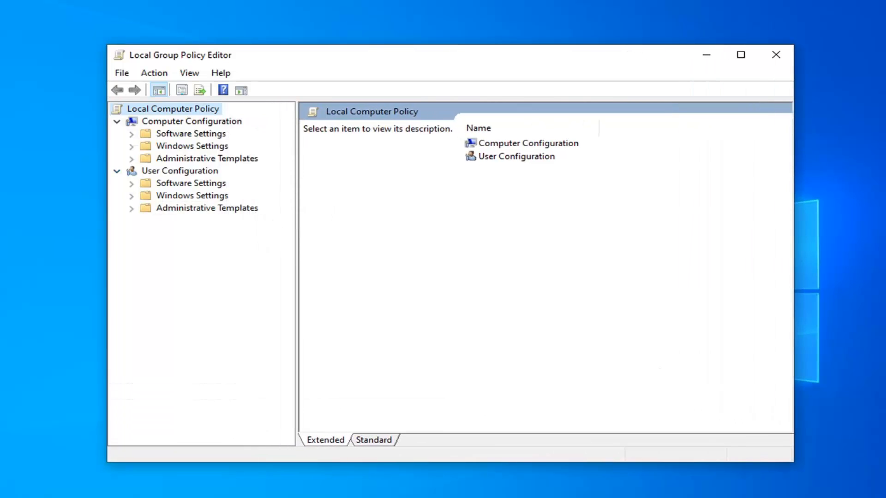
# Step: Open the Store policy folder at Computer Configuration > Administrative Templates > Windows Components > Store
pyautogui.click(184, 124)
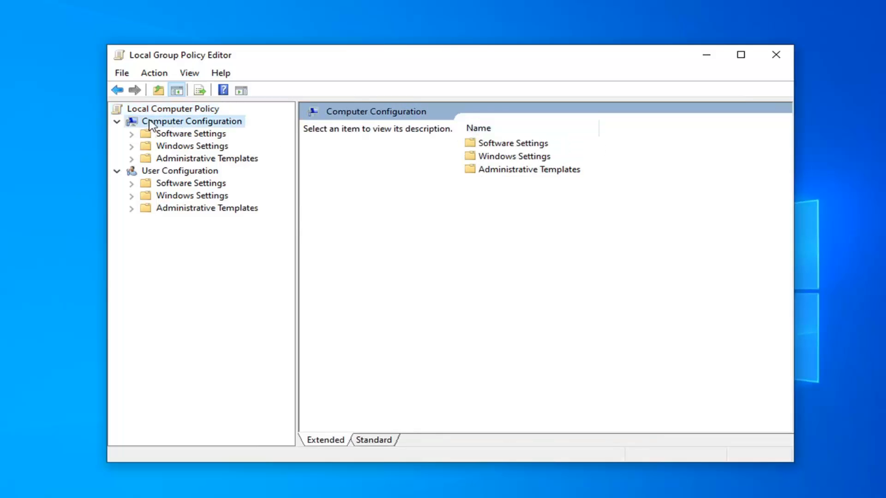
pyautogui.click(171, 161)
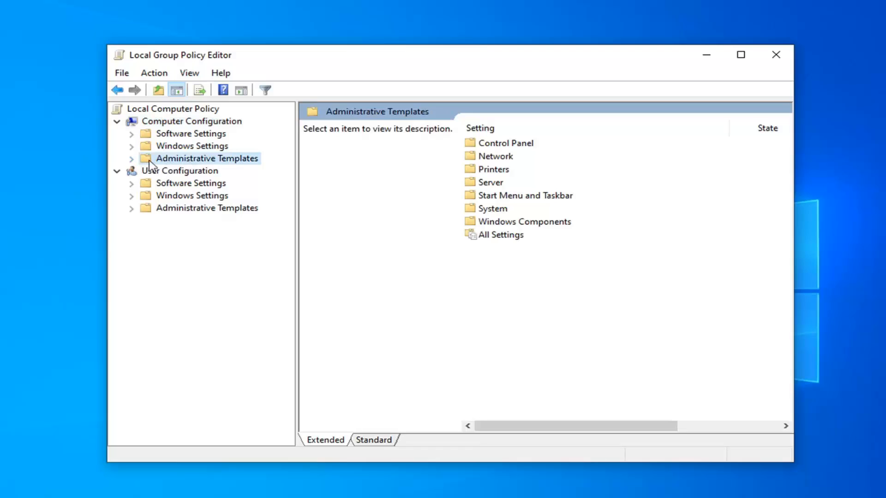
pyautogui.click(132, 160)
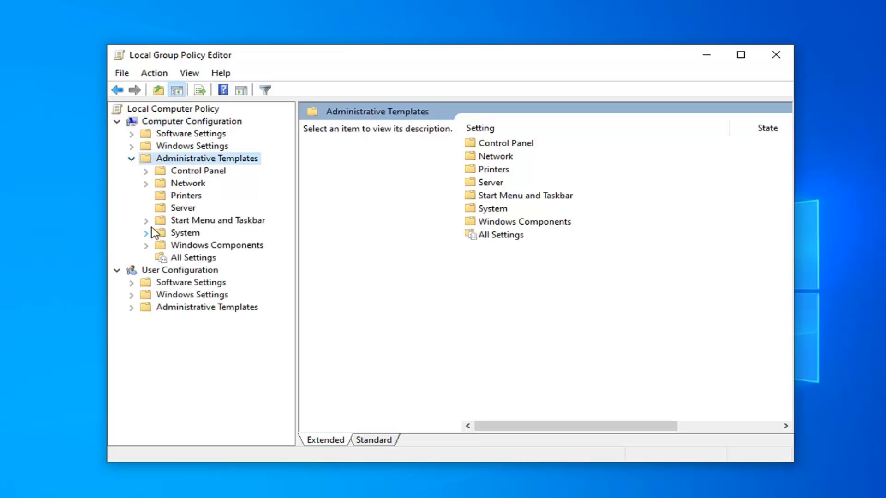
pyautogui.doubleClick(201, 245)
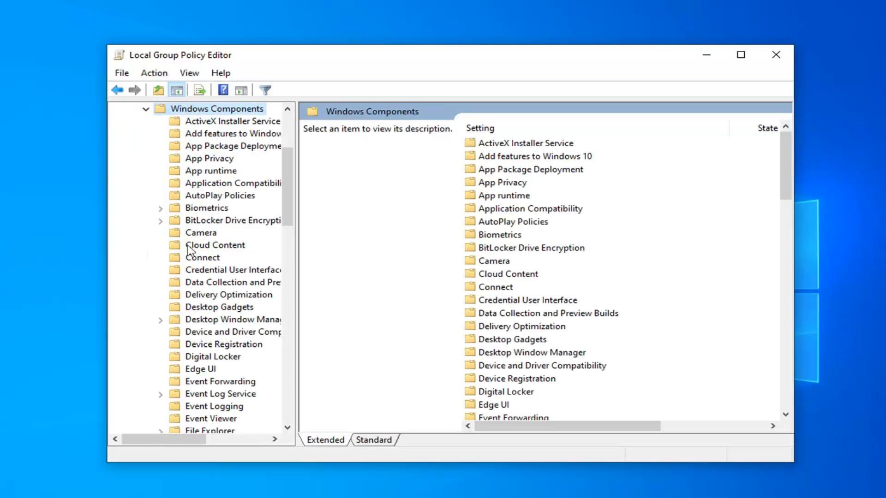
pyautogui.scroll(-12, 198, 252)
pyautogui.scroll(-1, 198, 252)
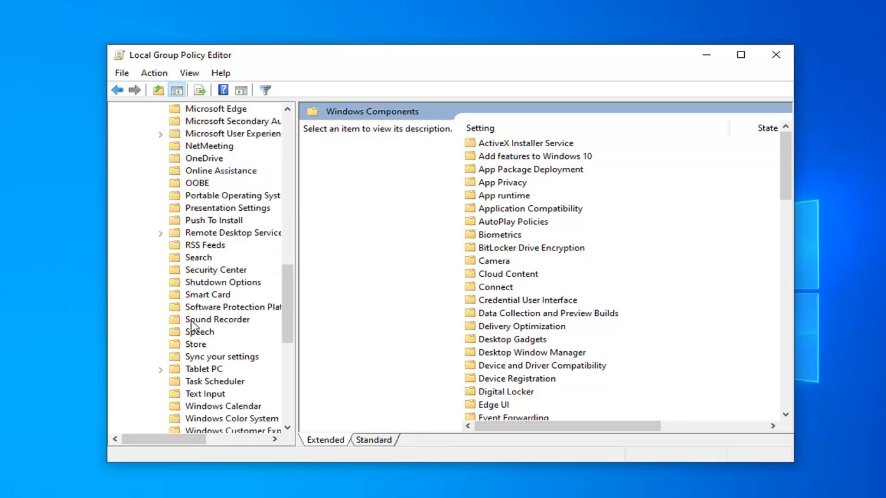
pyautogui.click(190, 346)
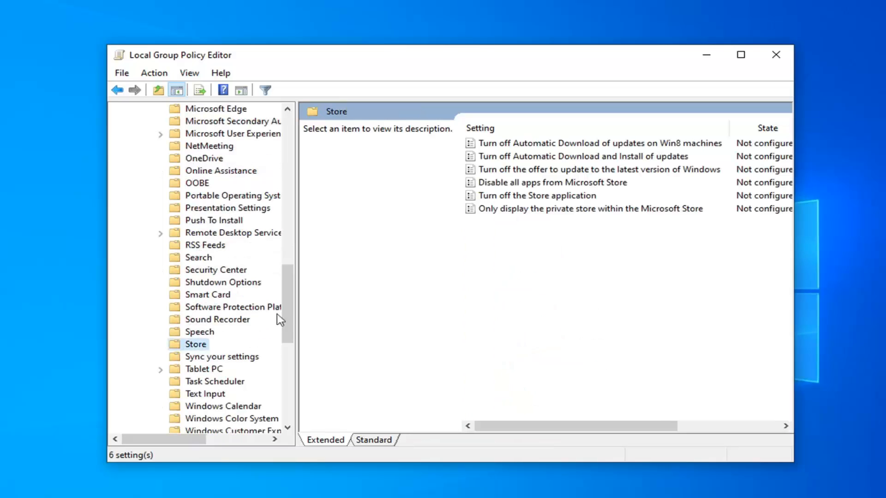
# Step: Set the "Turn off the Store application" policy to Enabled, apply it and close the policy editor
pyautogui.doubleClick(496, 196)
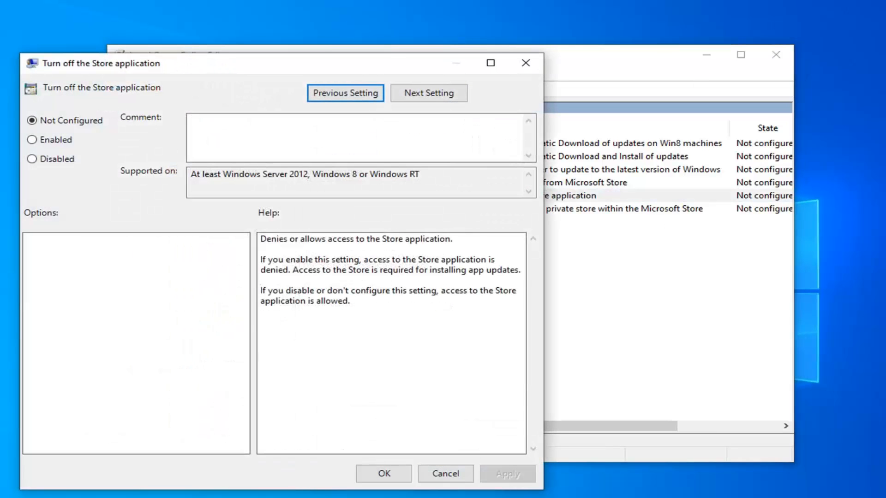
pyautogui.moveTo(369, 64); pyautogui.dragTo(547, 45)
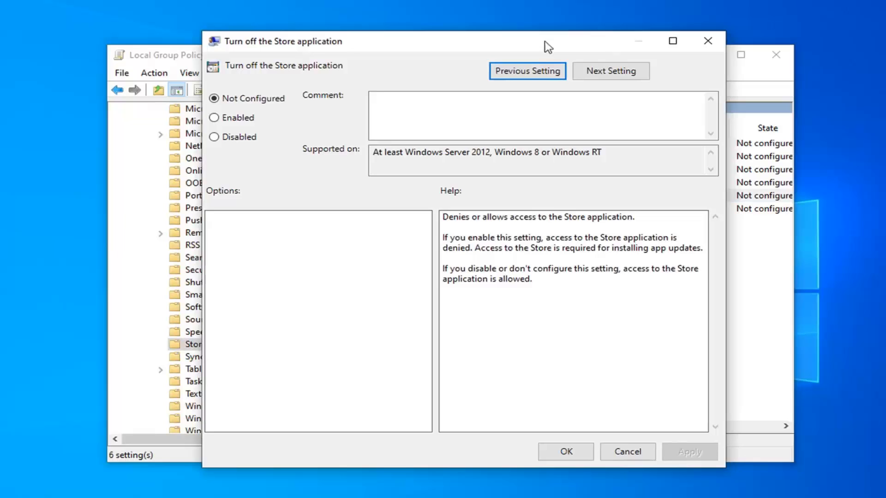
pyautogui.click(244, 121)
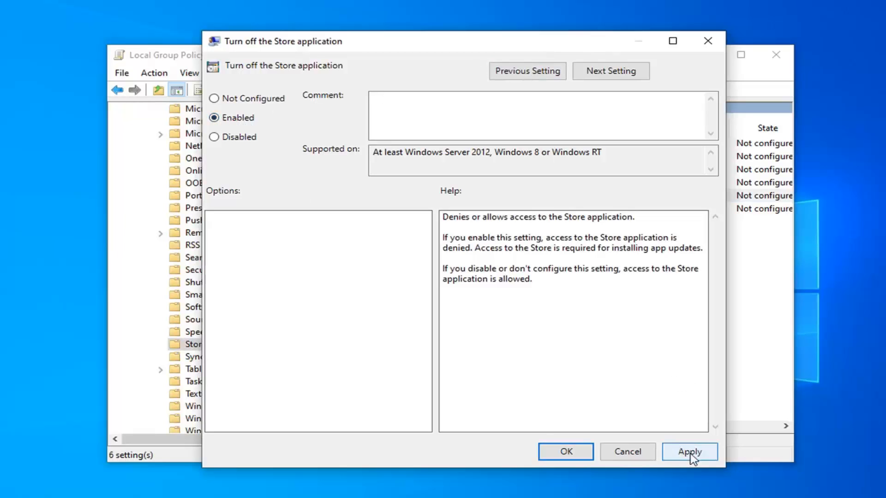
pyautogui.click(690, 452)
pyautogui.click(569, 453)
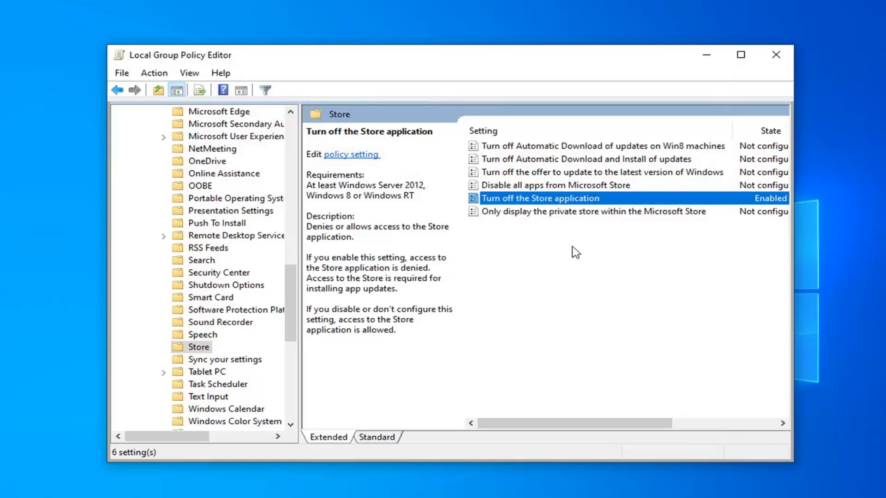
pyautogui.click(776, 62)
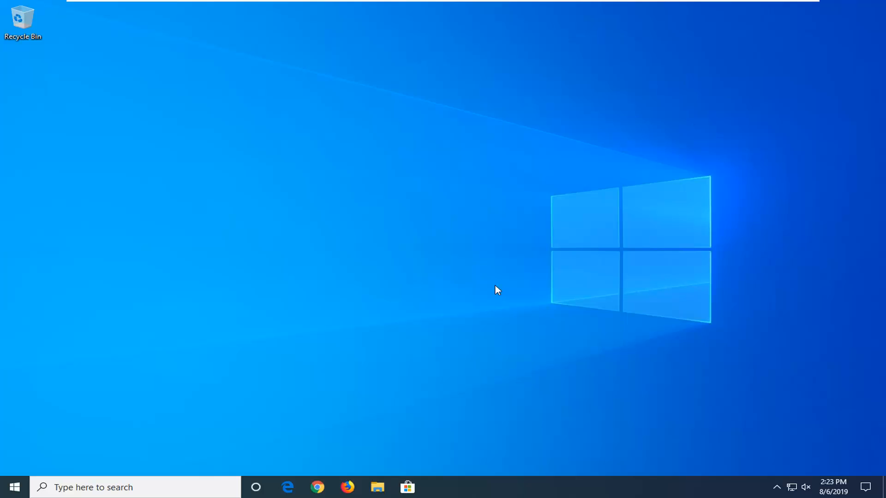
# Step: Search for regedit and open the Registry Editor, approving the elevation request
pyautogui.click(14, 493)
pyautogui.write('regedit')
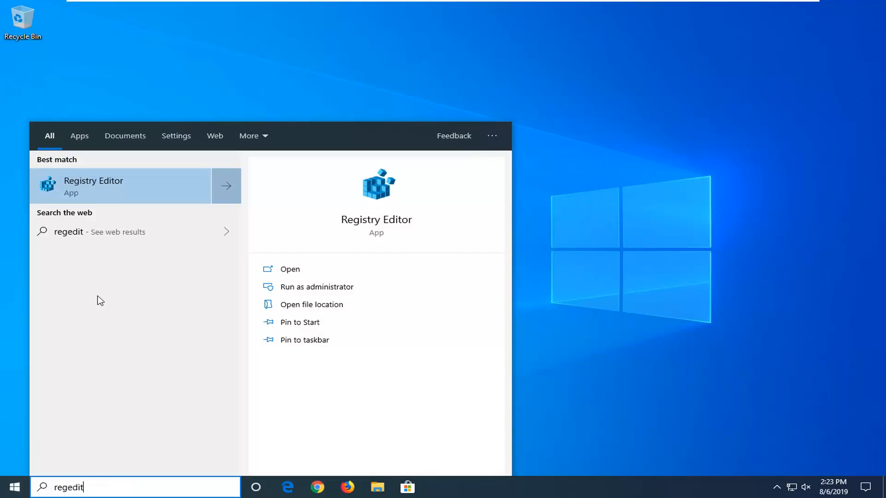
pyautogui.rightClick(99, 192)
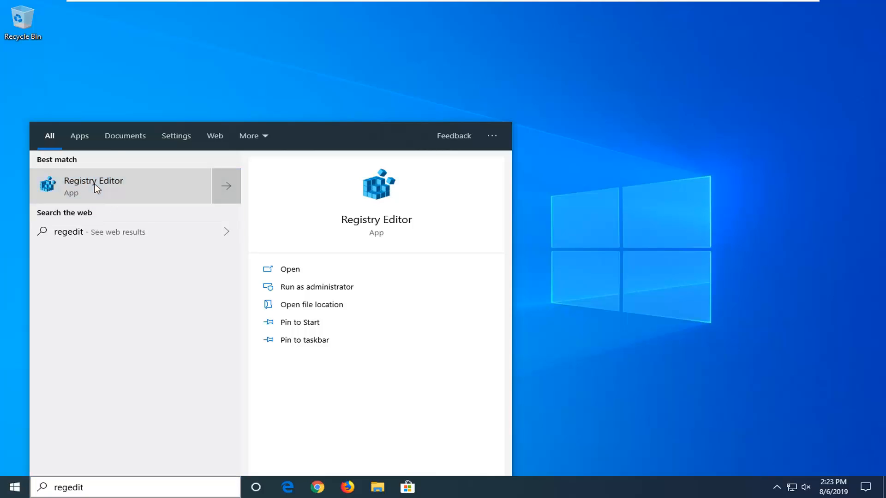
pyautogui.press('Escape')
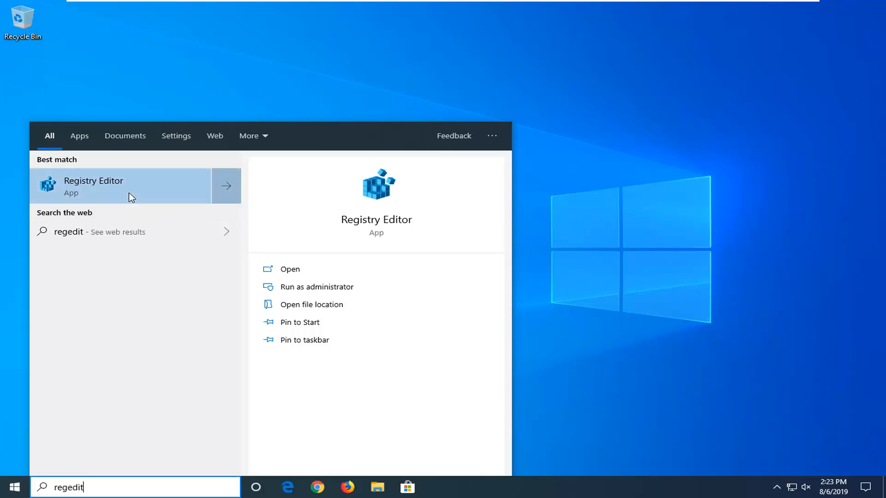
pyautogui.click(129, 193)
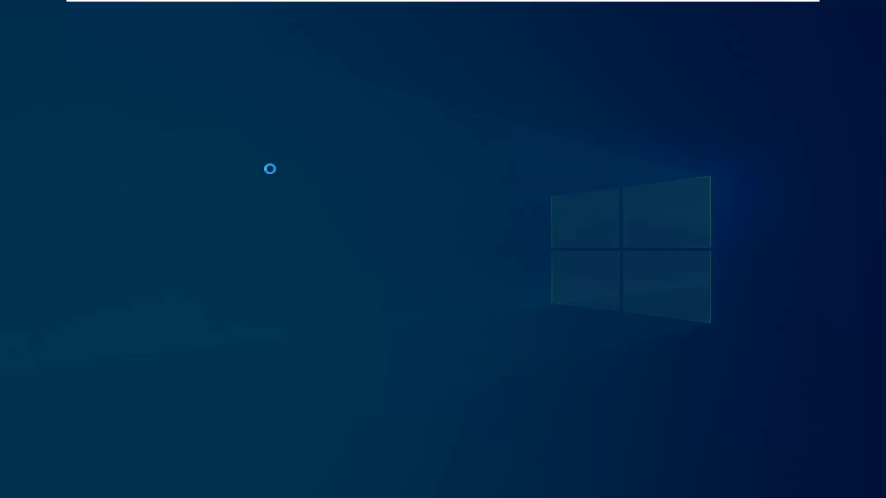
pyautogui.click(385, 313)
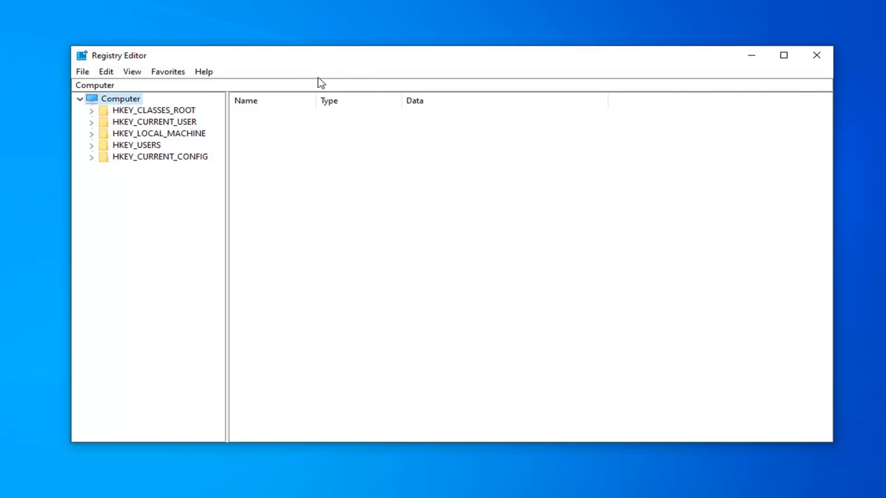
pyautogui.click(85, 73)
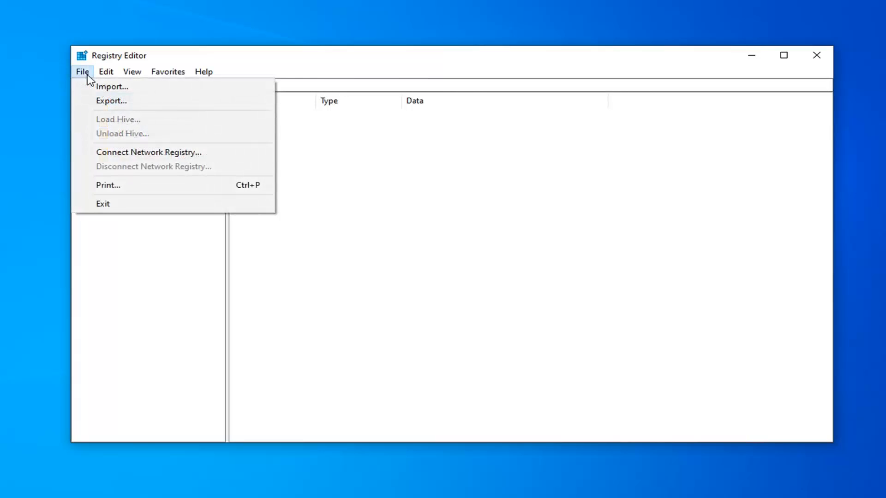
pyautogui.click(107, 101)
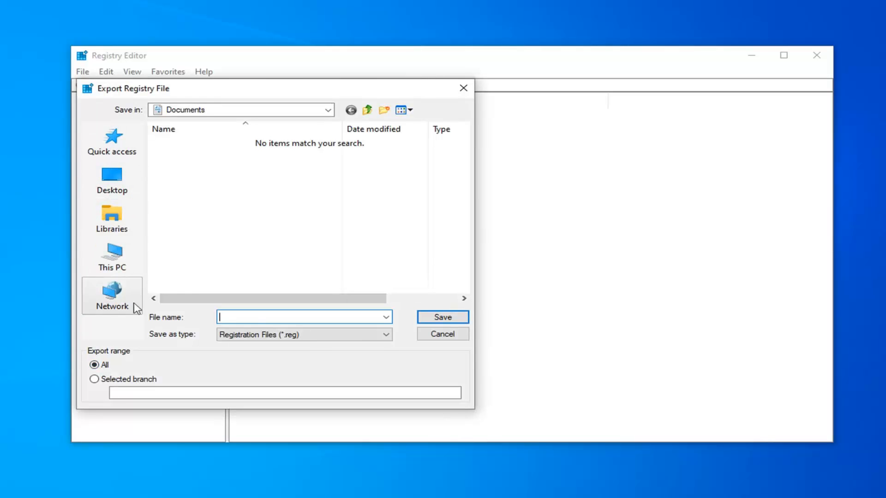
pyautogui.click(444, 333)
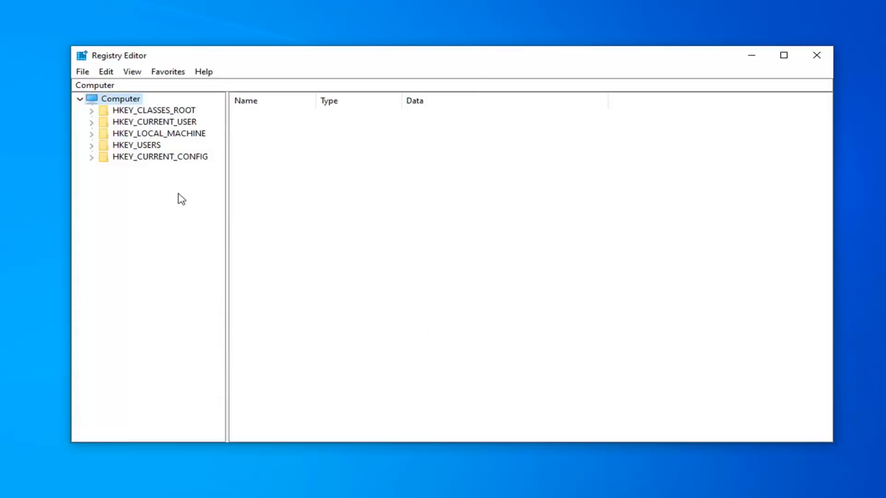
pyautogui.click(82, 72)
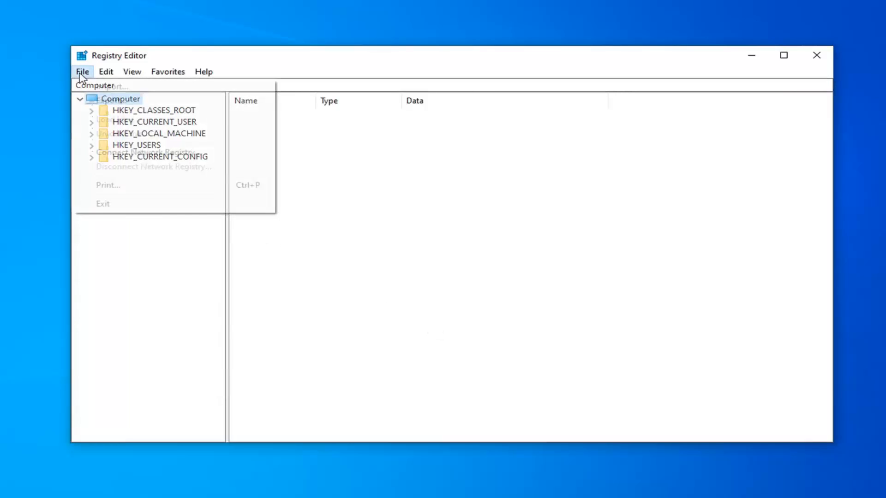
pyautogui.click(98, 87)
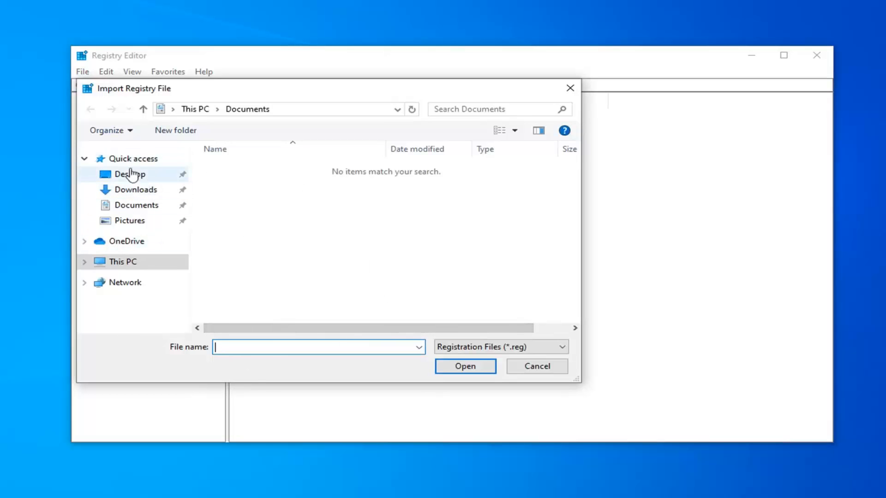
pyautogui.click(131, 175)
pyautogui.click(549, 369)
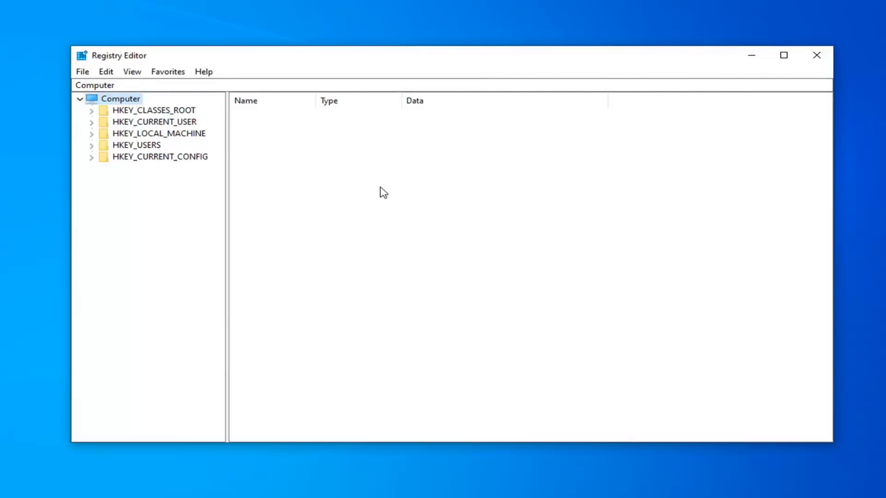
# Step: Open the registry key HKEY_LOCAL_MACHINE\SOFTWARE\Policies\Microsoft\WindowsStore, widening the tree pane and the Name column to show full names
pyautogui.click(169, 137)
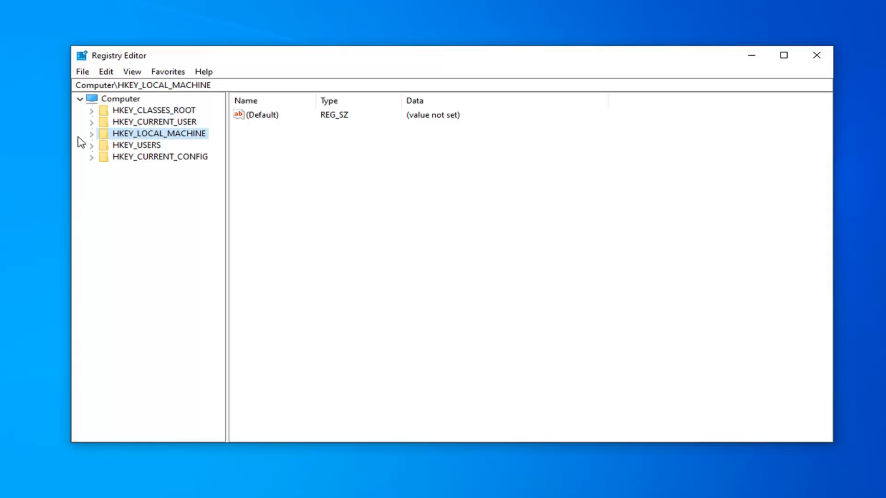
pyautogui.click(92, 134)
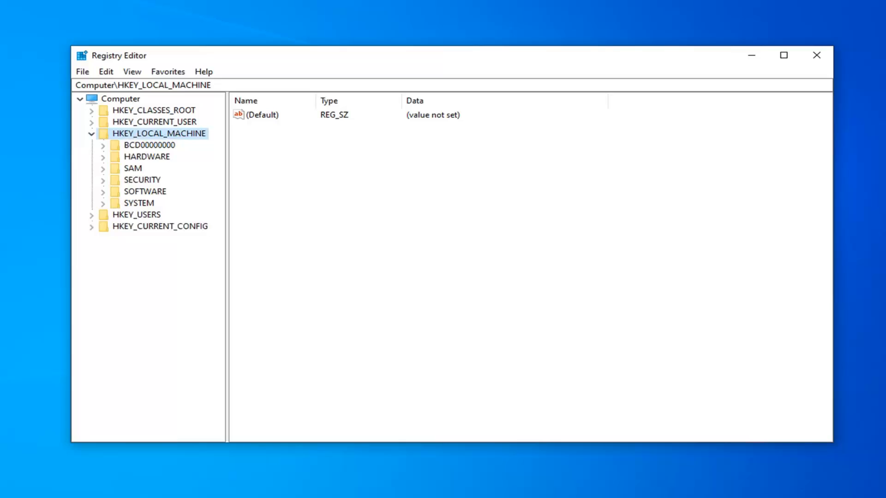
pyautogui.click(102, 191)
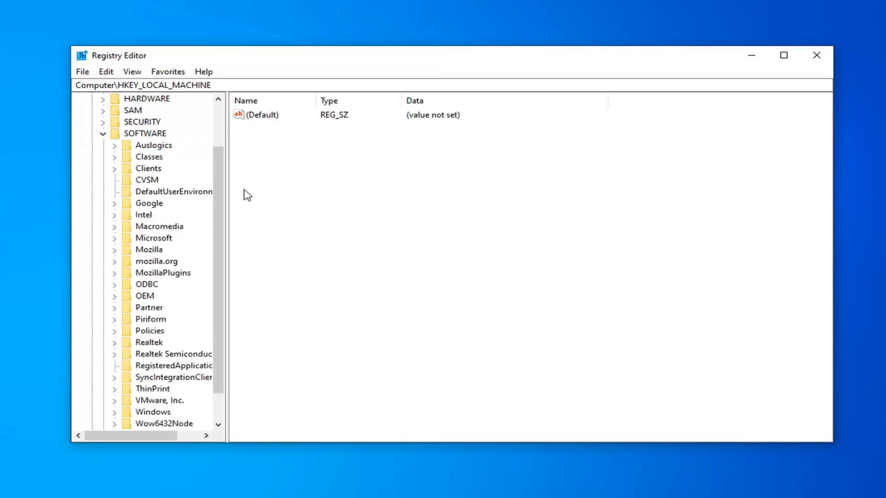
pyautogui.moveTo(227, 178); pyautogui.dragTo(304, 190)
pyautogui.click(150, 332)
pyautogui.click(115, 331)
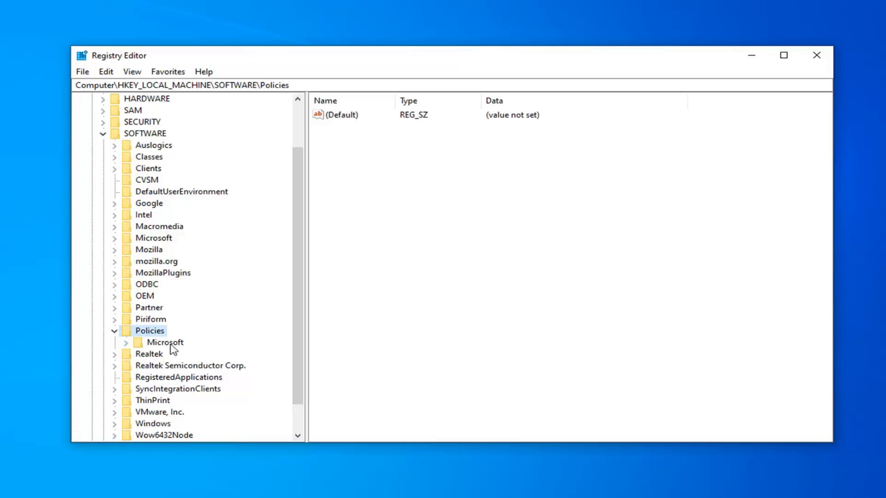
pyautogui.click(127, 343)
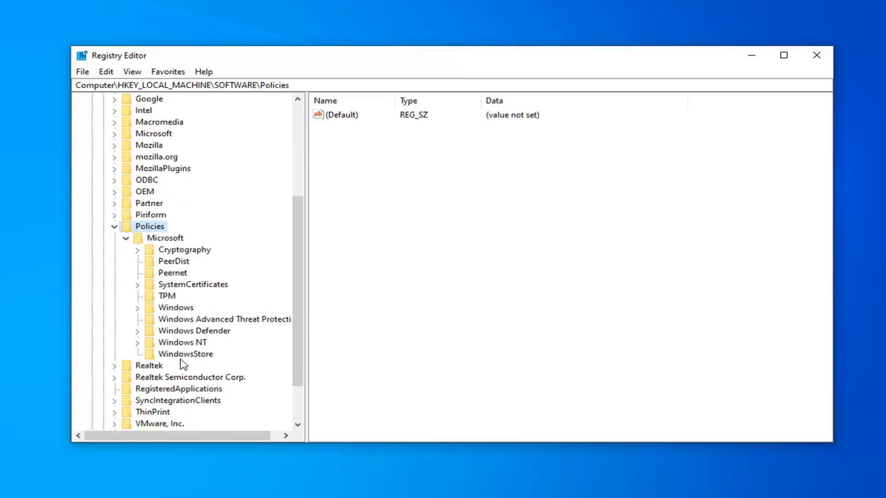
pyautogui.click(182, 356)
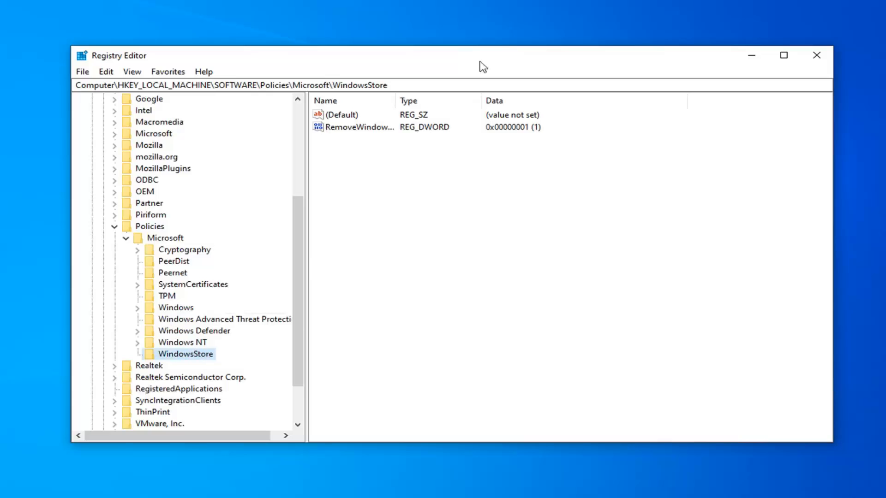
pyautogui.moveTo(395, 101); pyautogui.dragTo(458, 102)
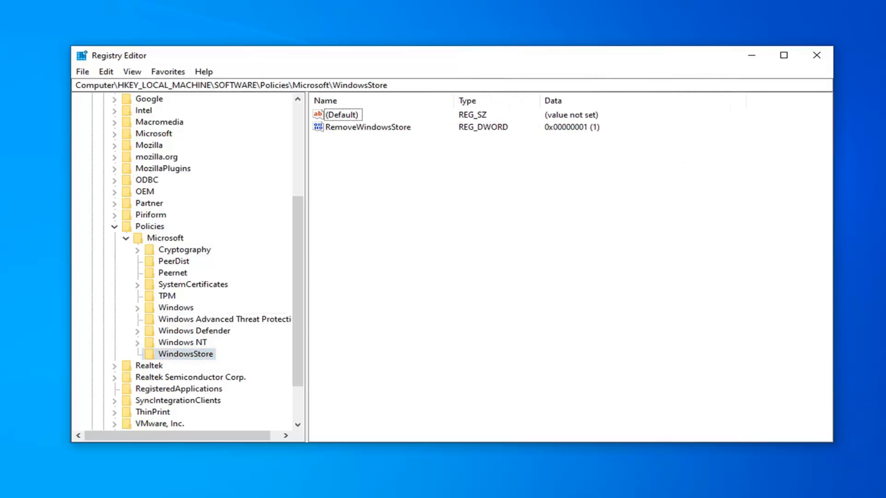
# Step: Delete the RemoveWindowsStore value from the WindowsStore key and confirm its permanent removal
pyautogui.click(361, 130)
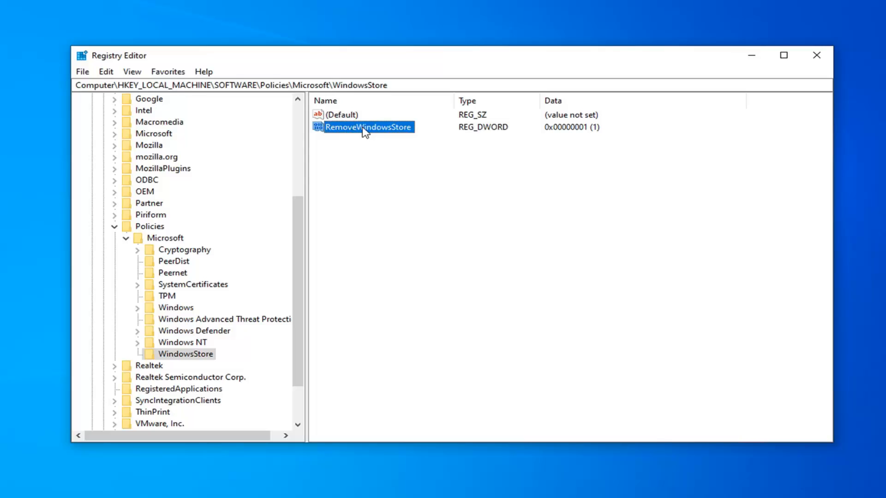
pyautogui.press('Delete')
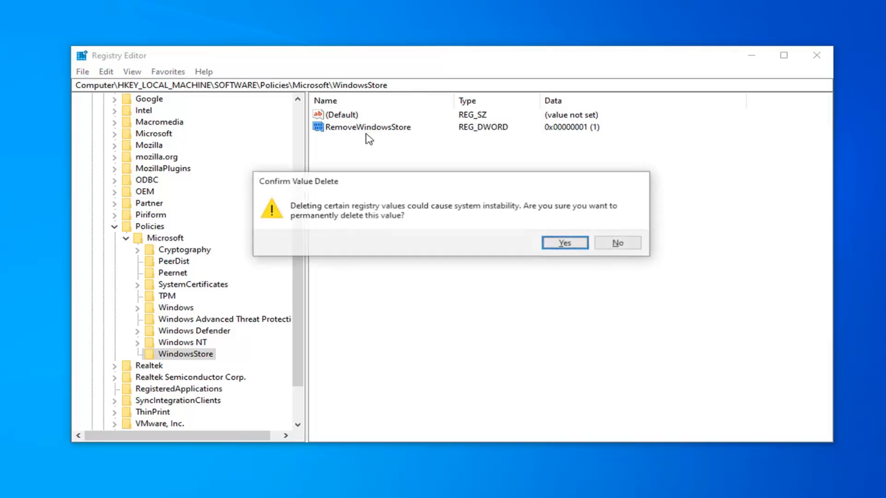
pyautogui.click(565, 243)
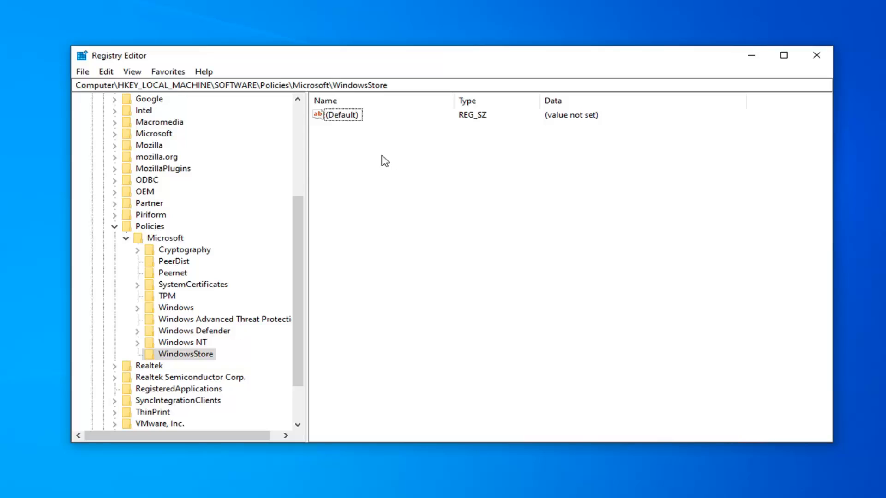
# Step: Create a new DWORD (32-bit) value named RemoveWindowsStore in the WindowsStore key
pyautogui.rightClick(354, 156)
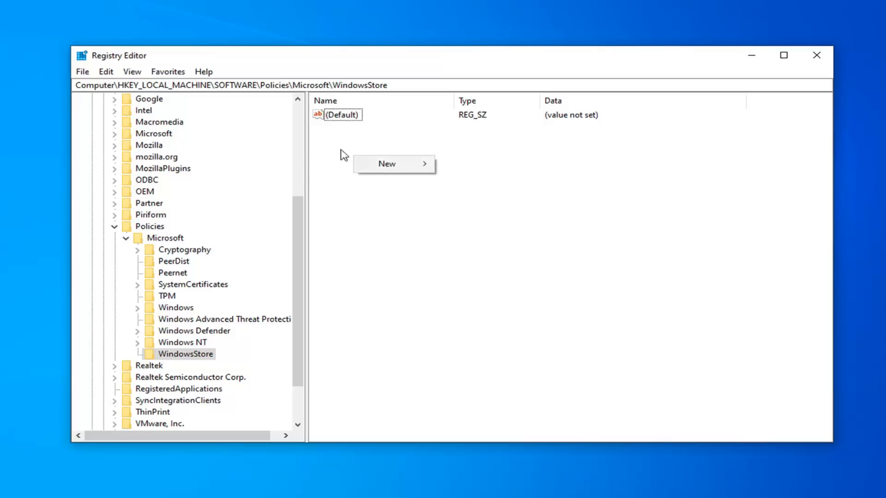
pyautogui.click(376, 165)
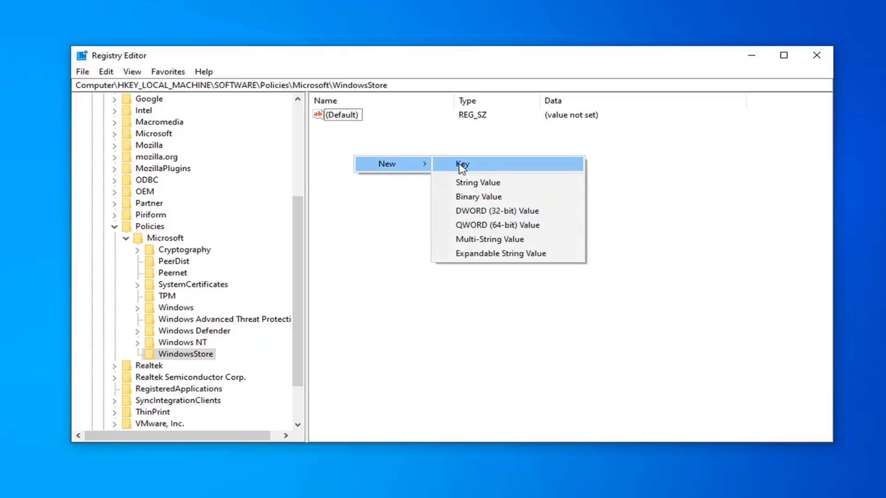
pyautogui.click(480, 212)
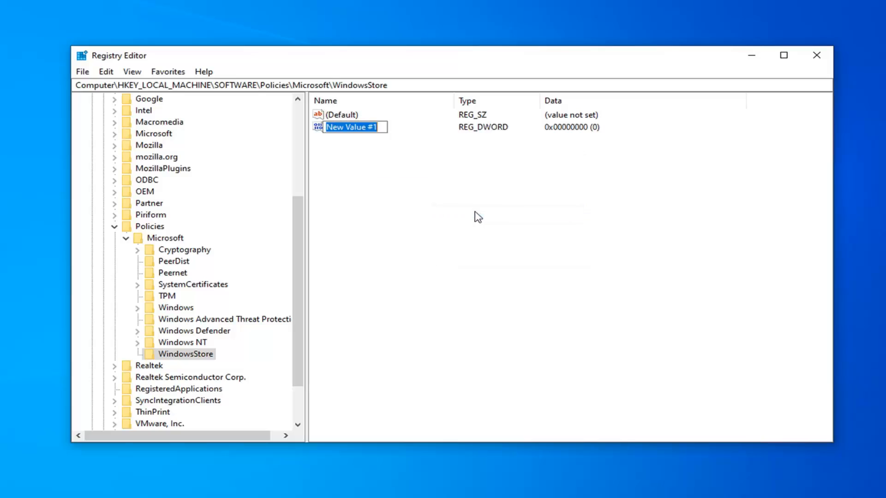
pyautogui.write('Re')
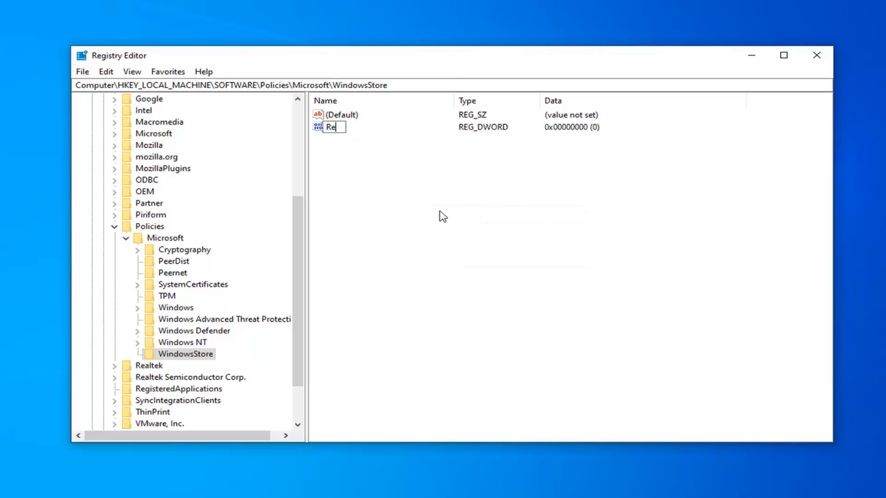
pyautogui.write('moveWi')
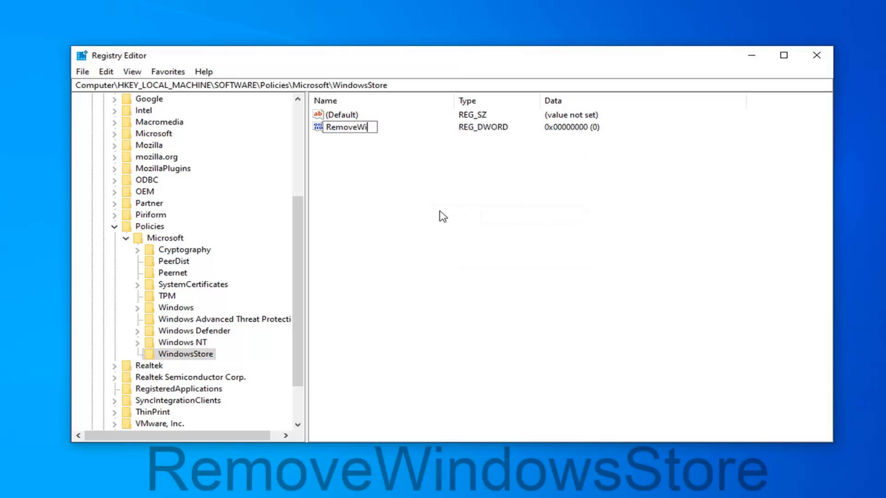
pyautogui.write('ndowsStore')
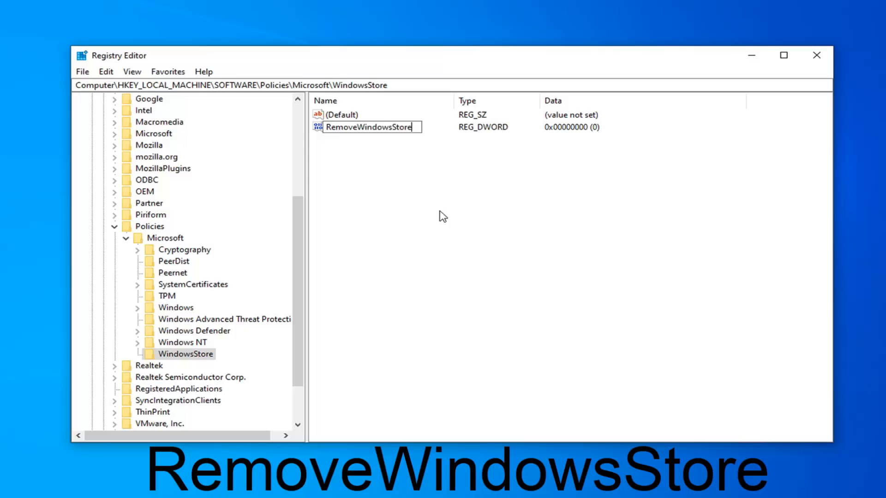
pyautogui.press('Return')
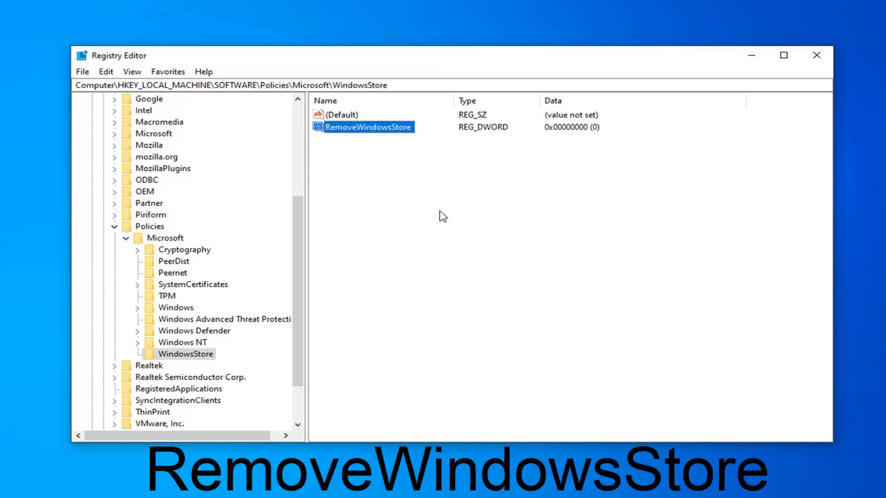
# Step: Set the value data of RemoveWindowsStore to 1 with the hexadecimal base
pyautogui.doubleClick(393, 134)
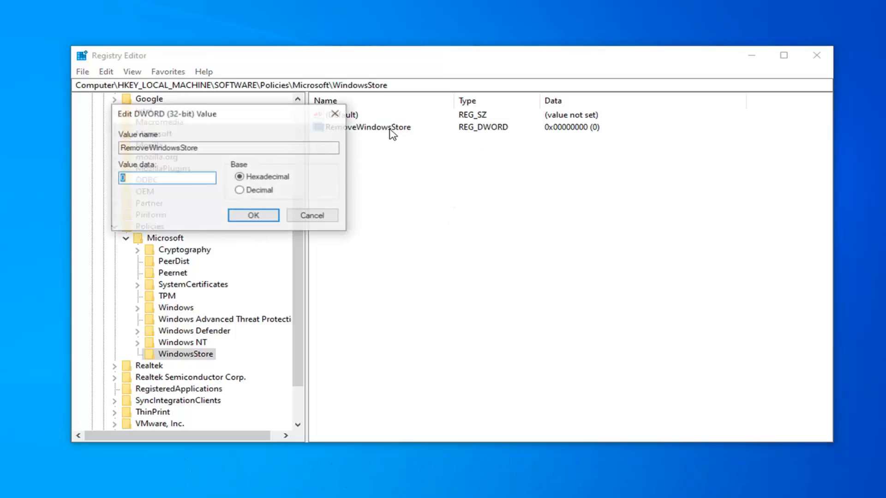
pyautogui.moveTo(264, 122); pyautogui.dragTo(500, 135)
pyautogui.write('1')
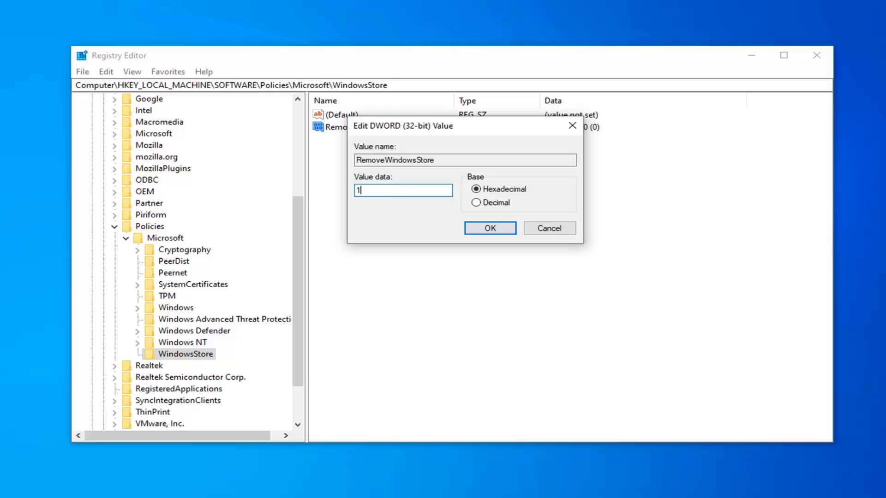
pyautogui.click(492, 229)
pyautogui.click(403, 213)
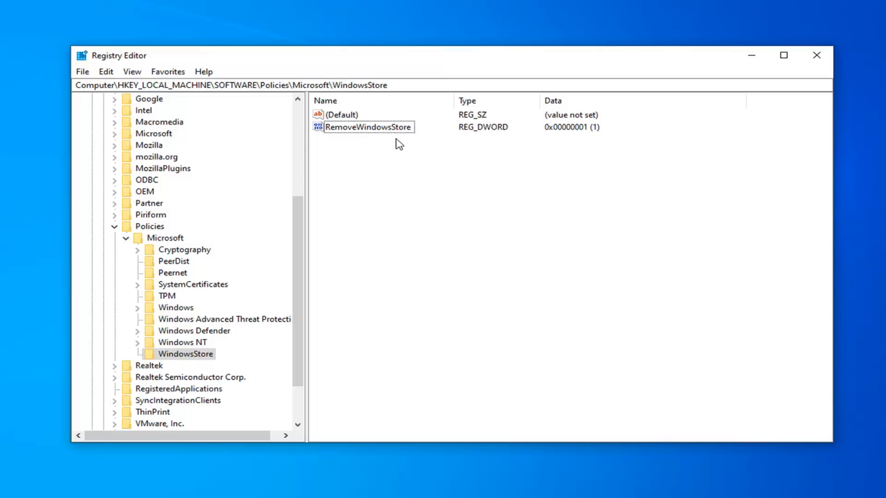
# Step: Set the value data of RemoveWindowsStore to 0 and close the Registry Editor
pyautogui.doubleClick(360, 130)
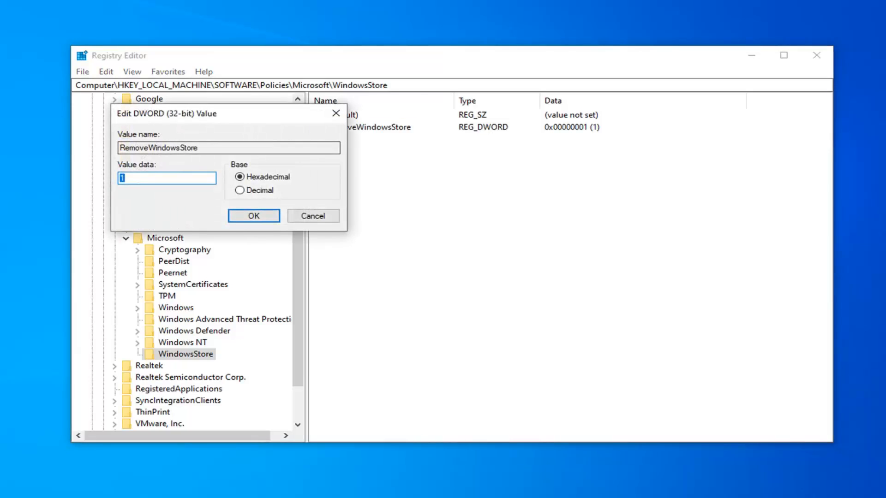
pyautogui.write('0')
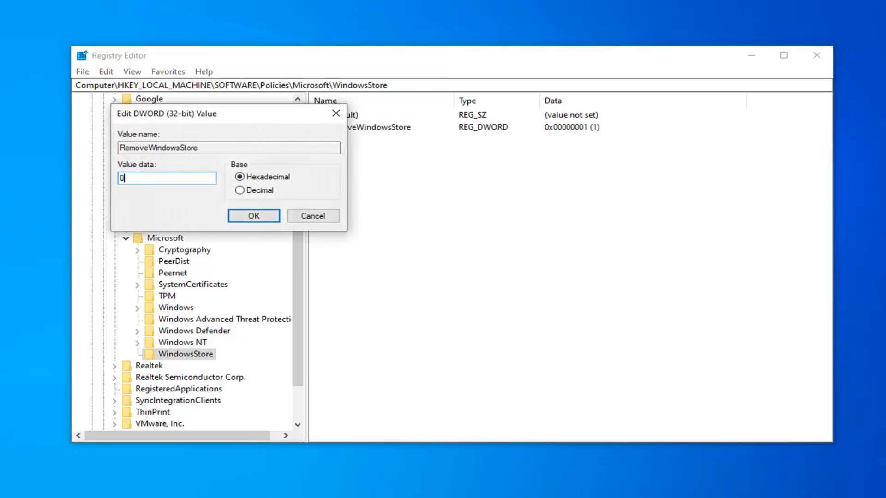
pyautogui.click(253, 216)
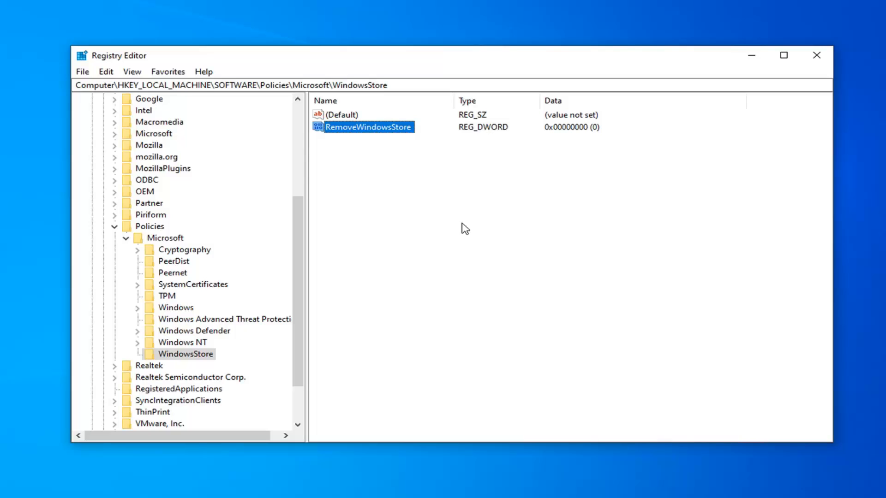
pyautogui.click(398, 209)
pyautogui.click(815, 55)
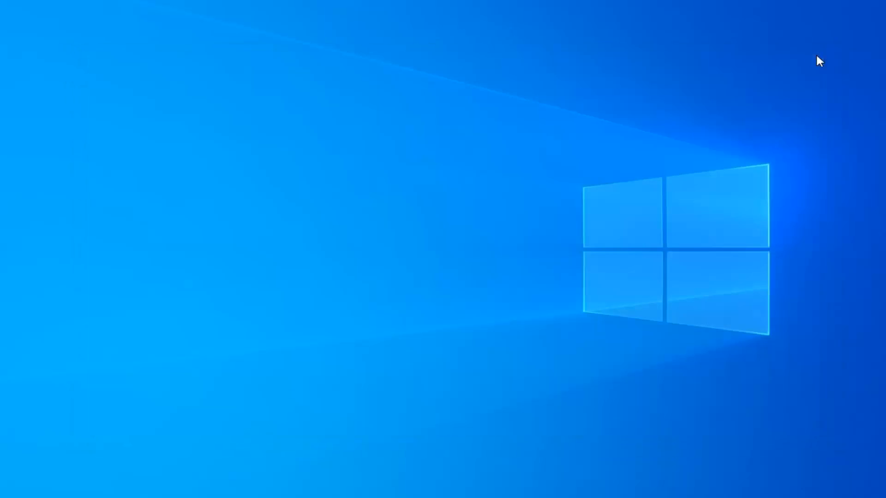